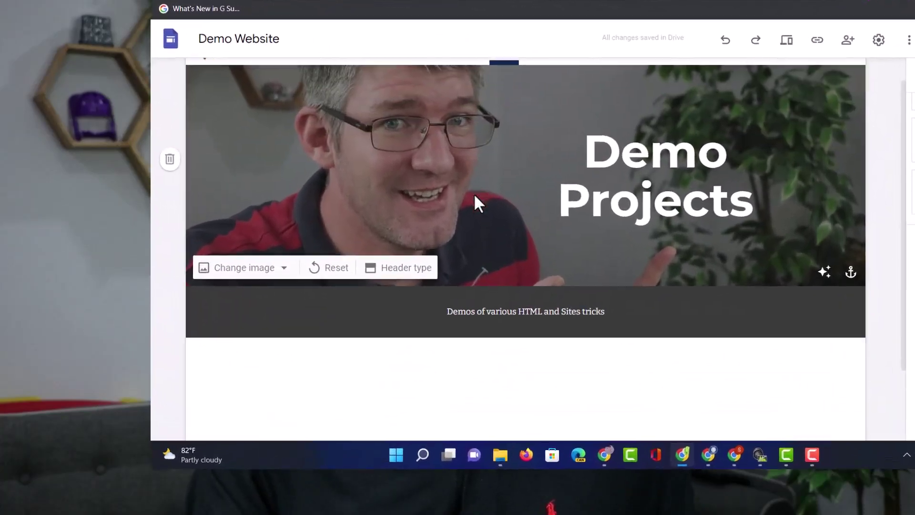
Add a Social links block to the page from the Insert panel.
scroll(614, 197, down, 2)
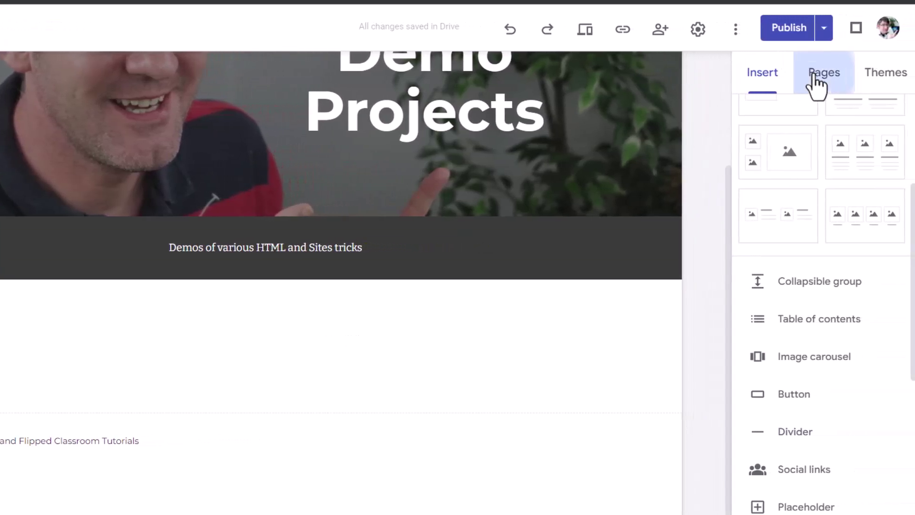
click(816, 83)
click(763, 82)
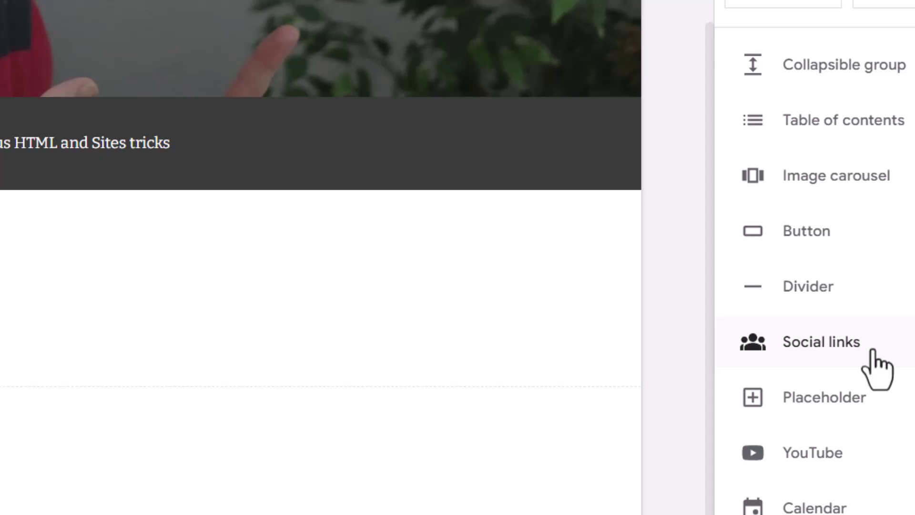
click(803, 334)
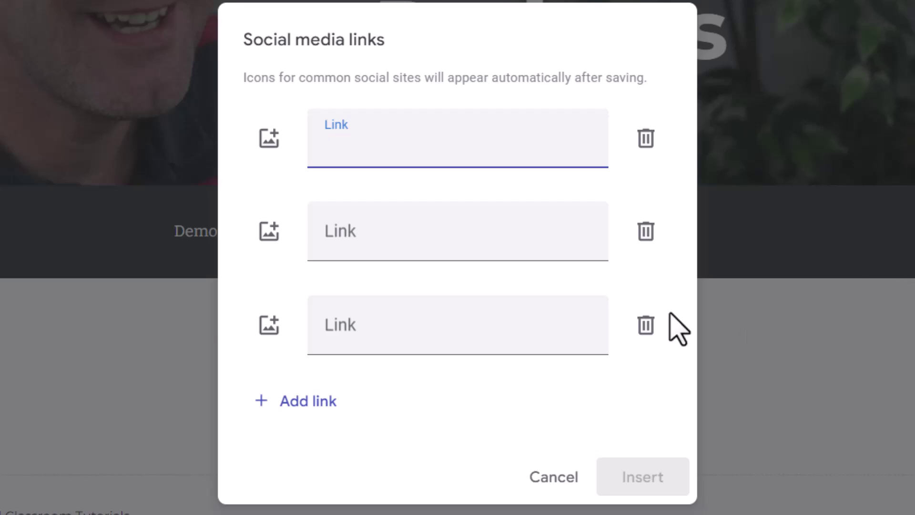
Upload the Facebook, Twitter and YouTube icon files for the three link rows.
click(265, 142)
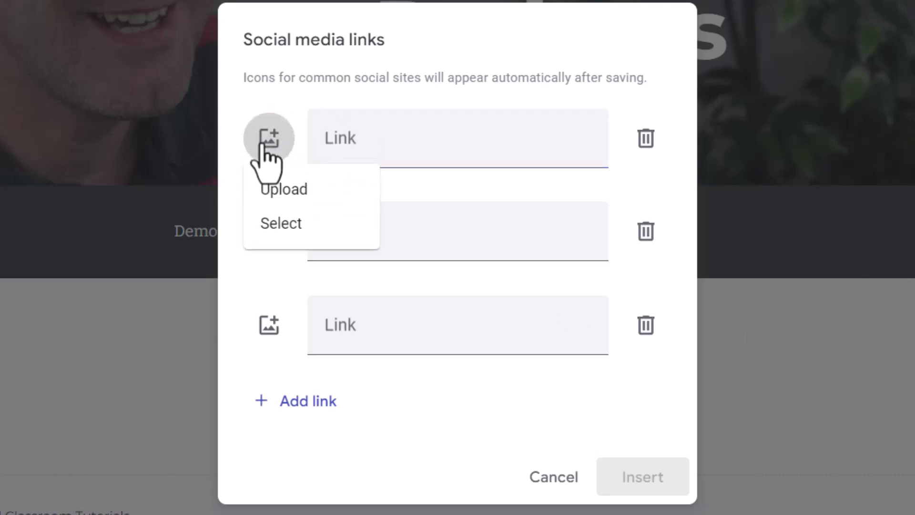
click(299, 191)
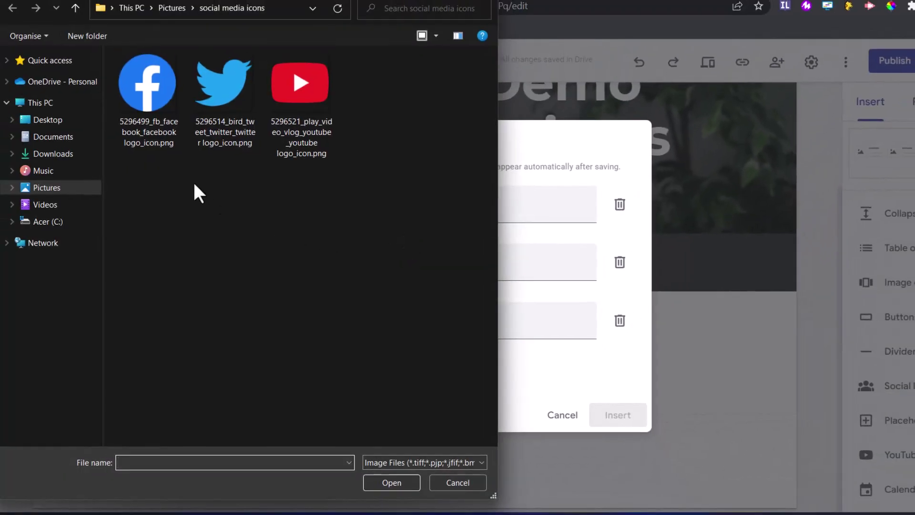
double_click(161, 85)
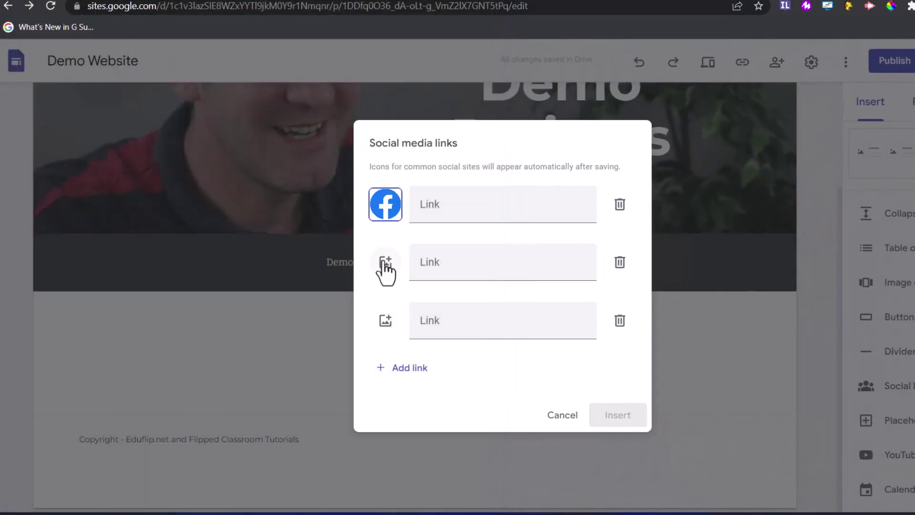
click(384, 265)
click(404, 301)
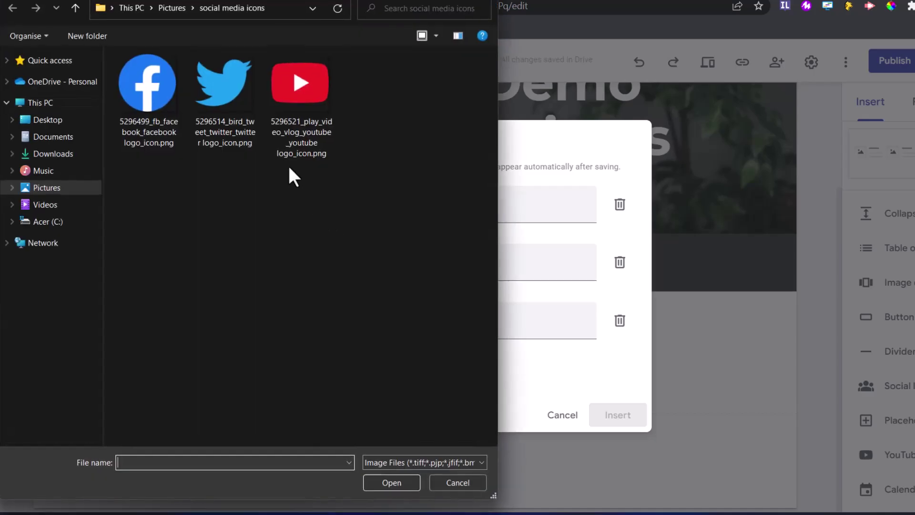
double_click(224, 97)
click(389, 328)
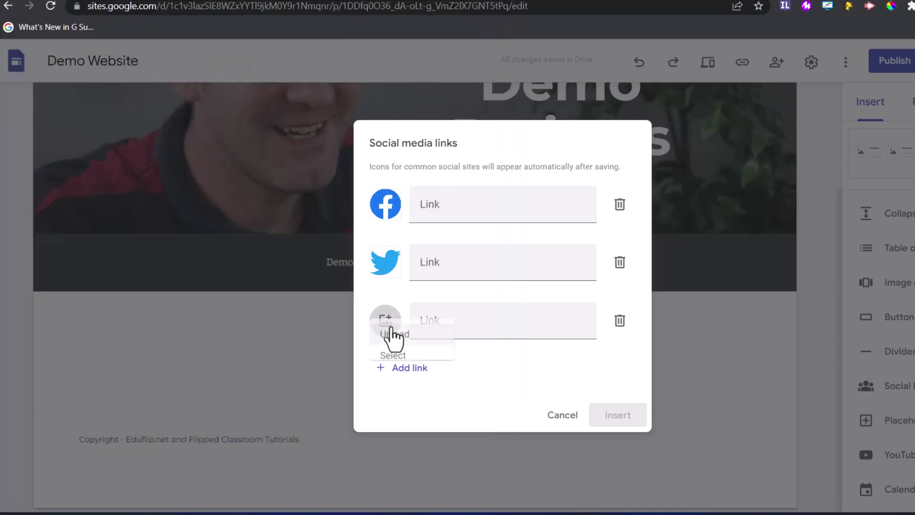
click(413, 352)
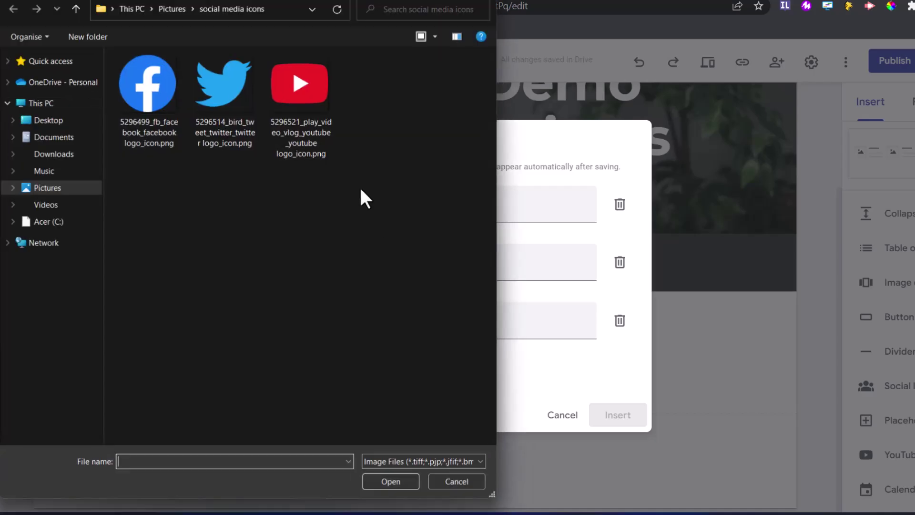
double_click(304, 105)
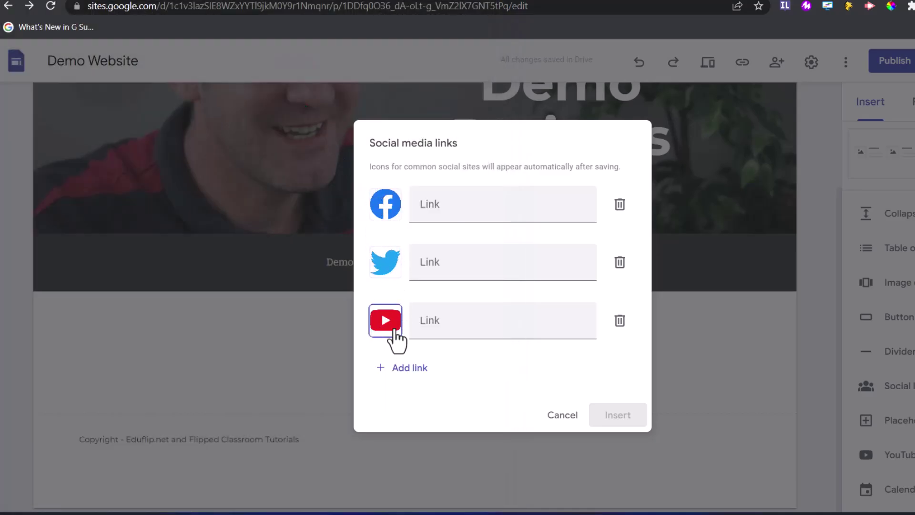
Enter facebook.com/flippedclassroomtutorials as the first row's link and verify it in a new tab.
click(466, 217)
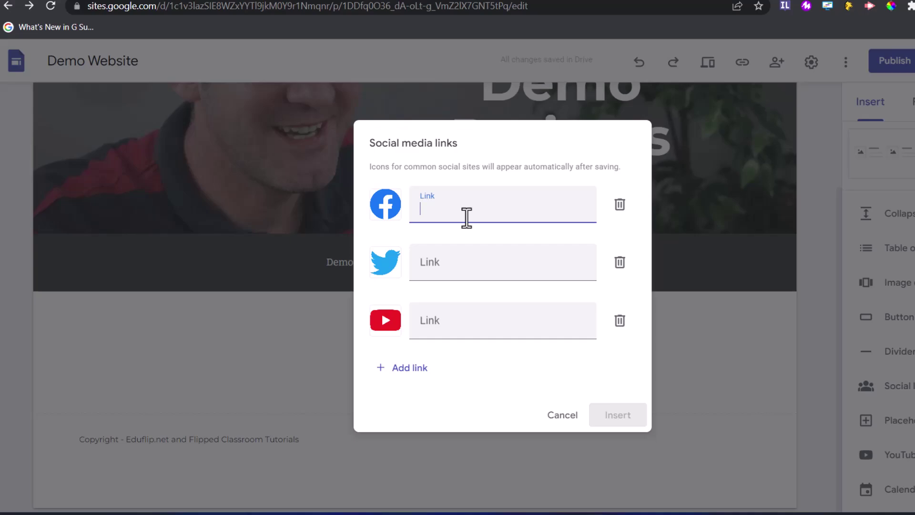
text(fa)
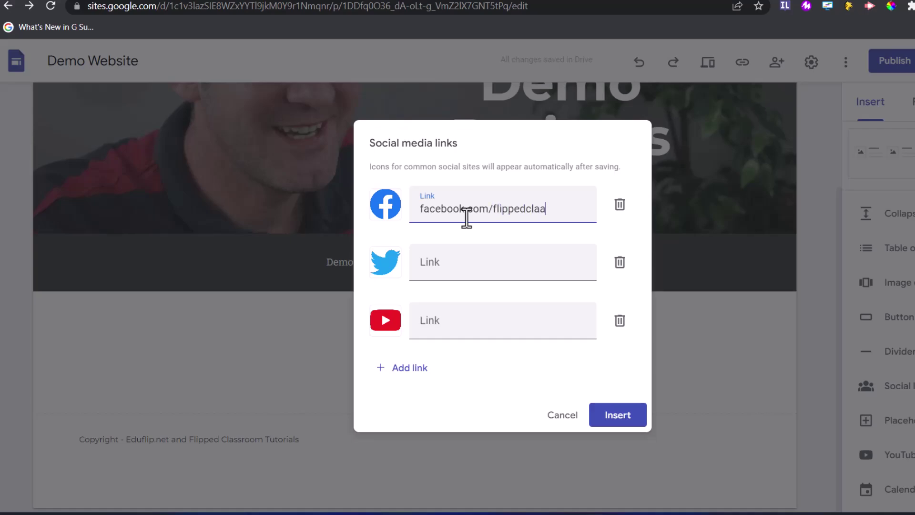
text(cebook.com/flippedclassroomtutorials)
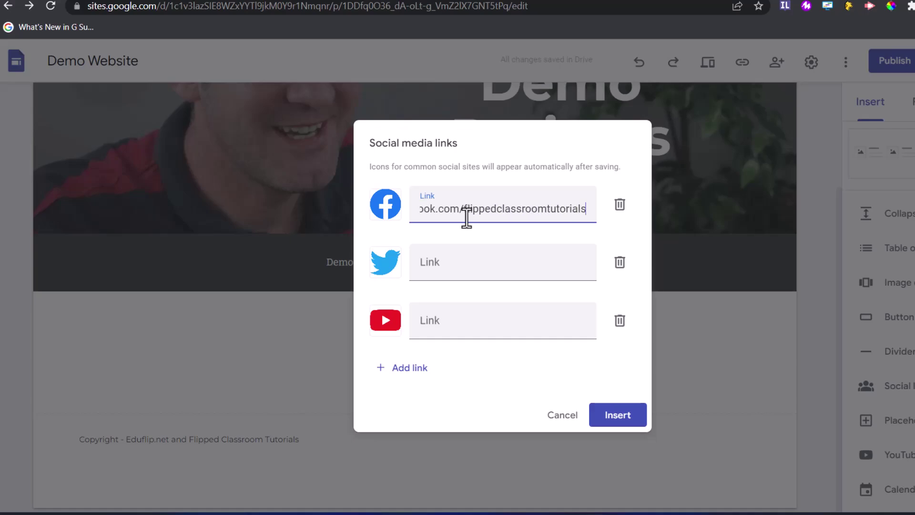
key(ctrl+a)
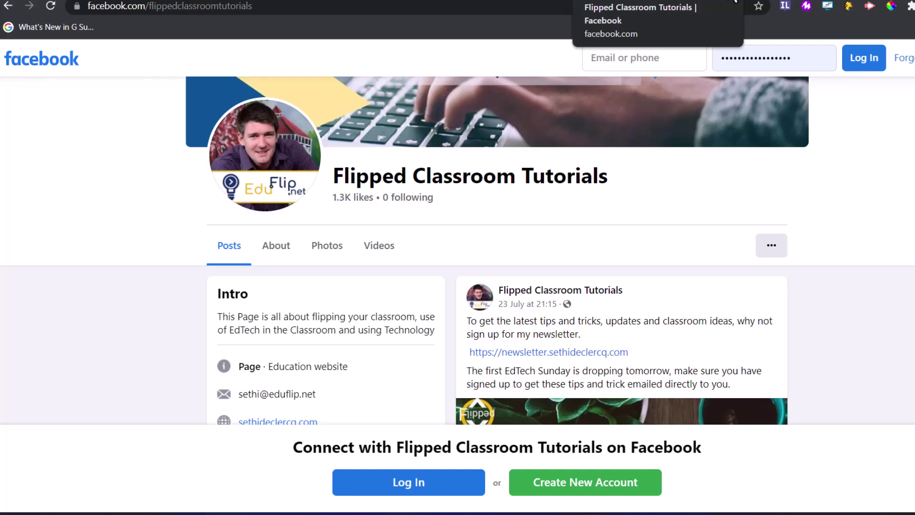
click(734, 1)
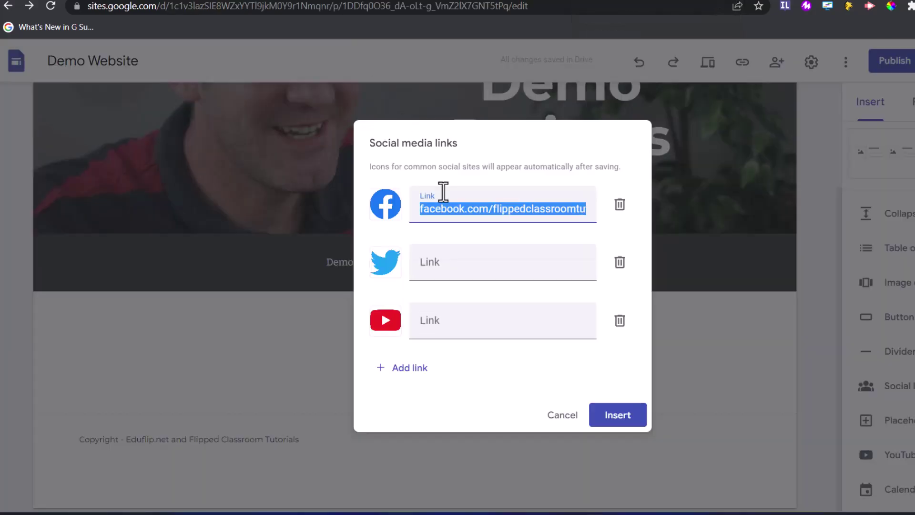
Fill in the Twitter profile link and check that it loads in a new tab.
click(484, 276)
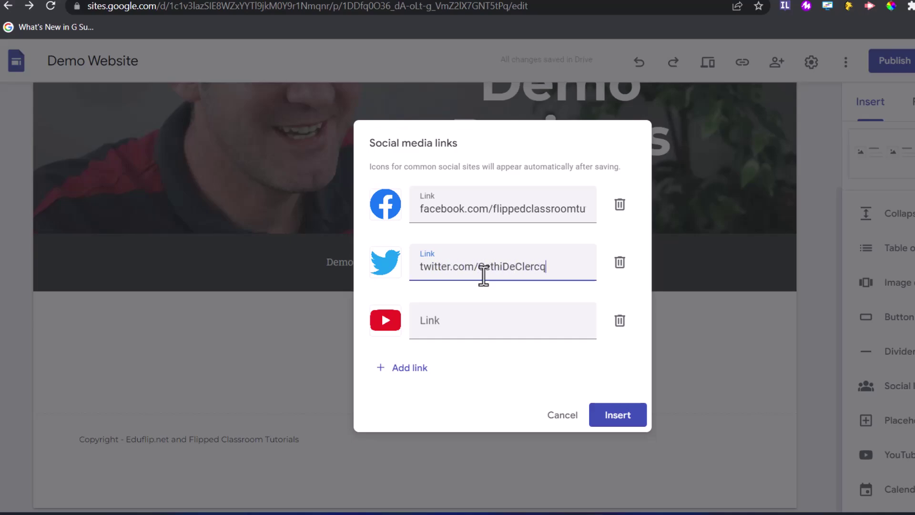
triple_click(517, 267)
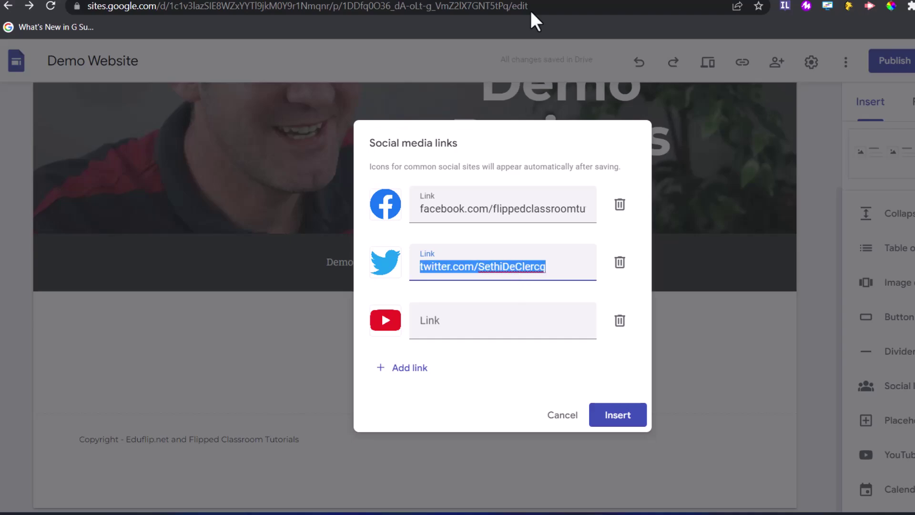
key(ctrl+c)
key(ctrl+t)
key(ctrl+v)
key(Return)
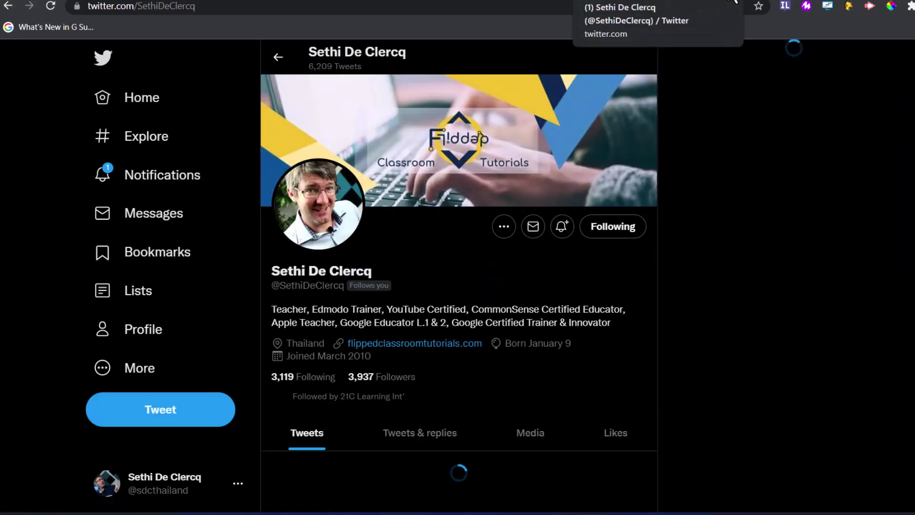
click(241, 4)
Enter the youtube.com/c/ channel link in the third row, fixing its path, and select it for testing.
click(456, 336)
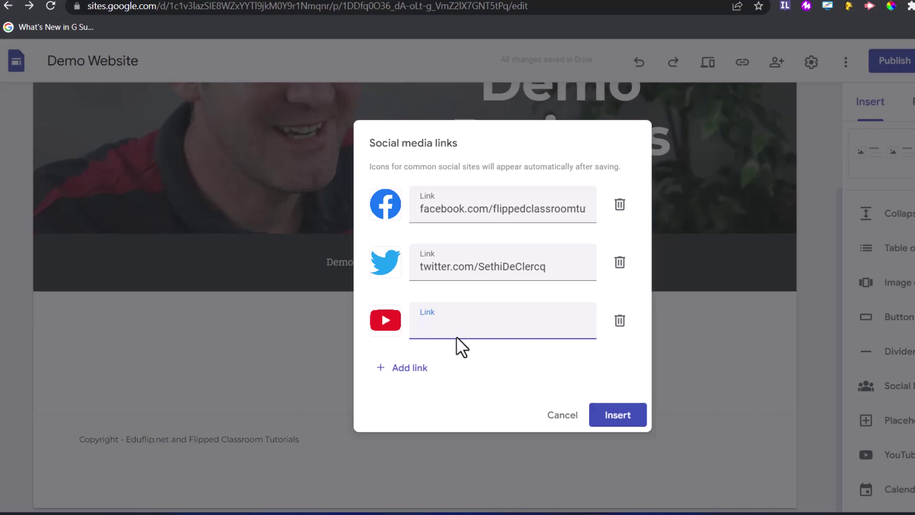
text(youtube.com/c/c)
key(BackSpace)
key(ctrl+v)
click(529, 328)
text(class)
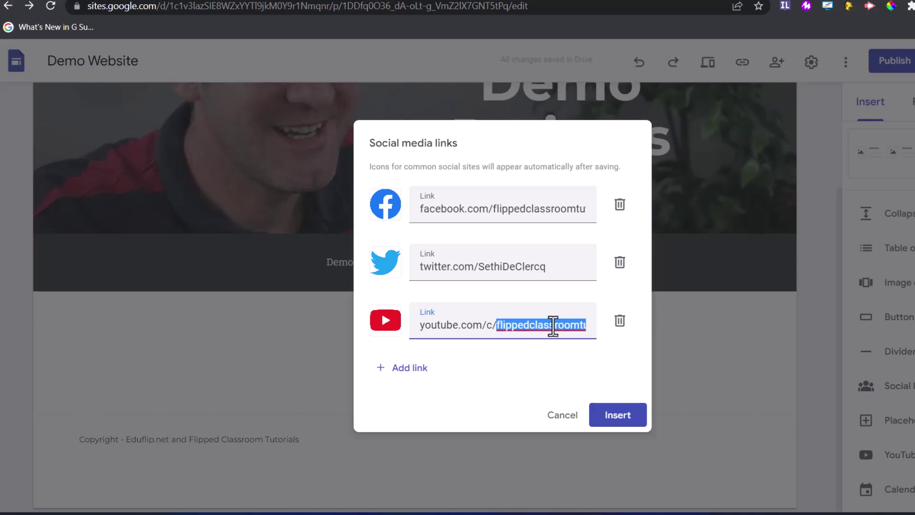
triple_click(552, 327)
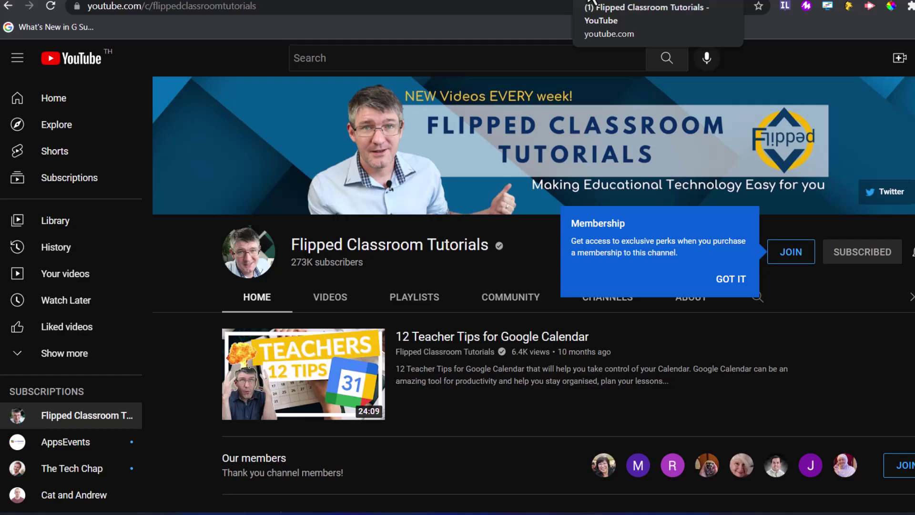
Drop the empty extra row, insert the three social icons, and centre them below the banner.
click(122, 1)
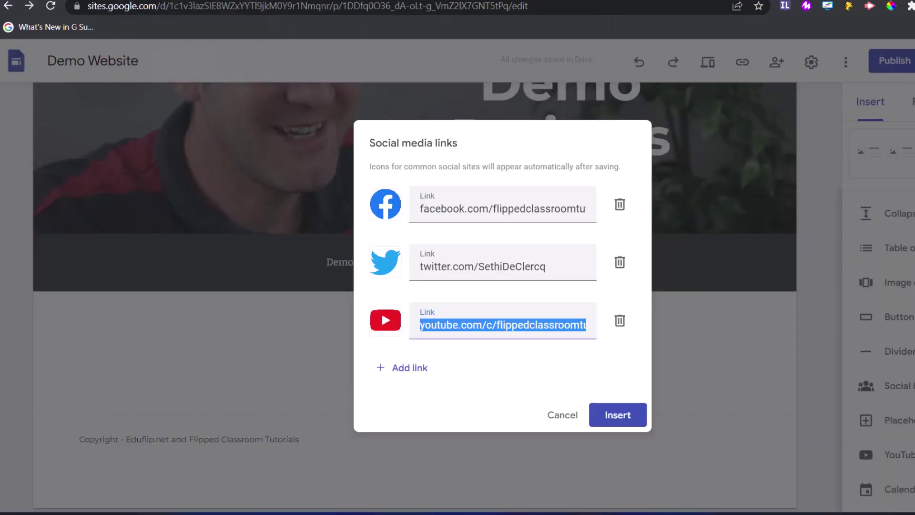
click(403, 376)
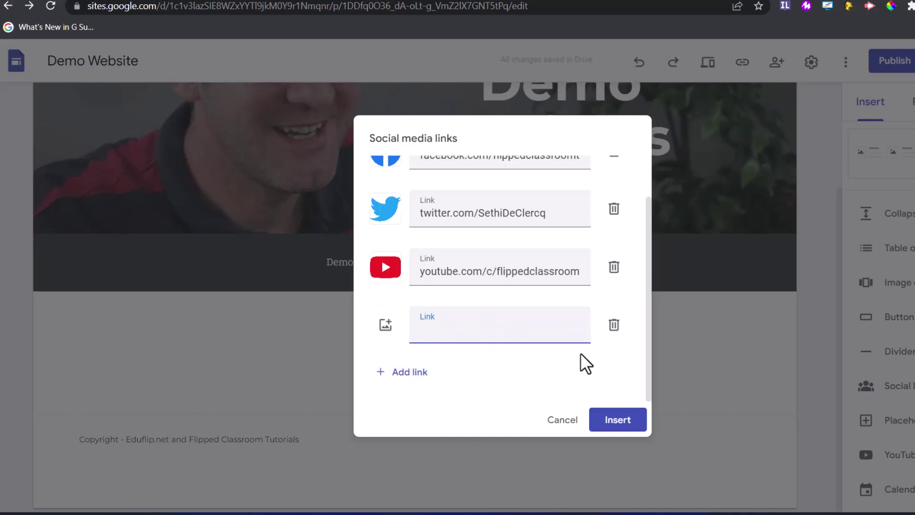
click(614, 328)
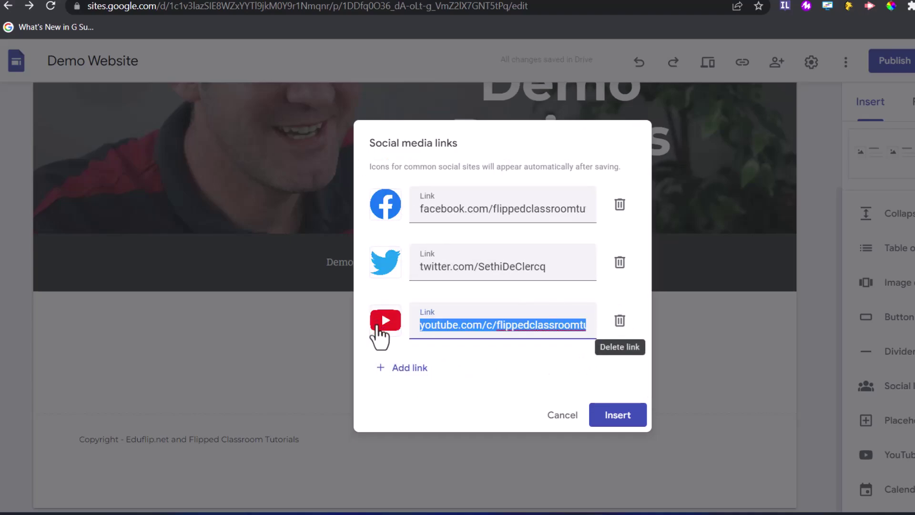
click(622, 422)
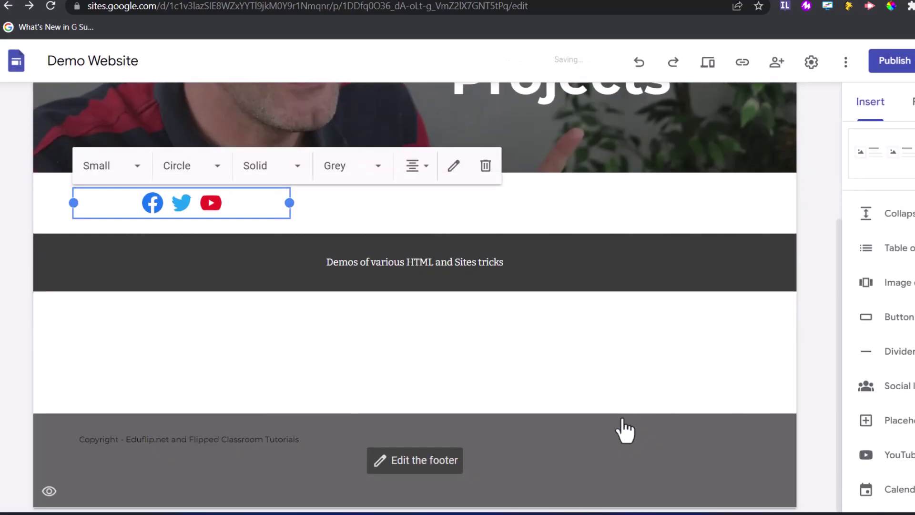
drag(115, 202, 384, 200)
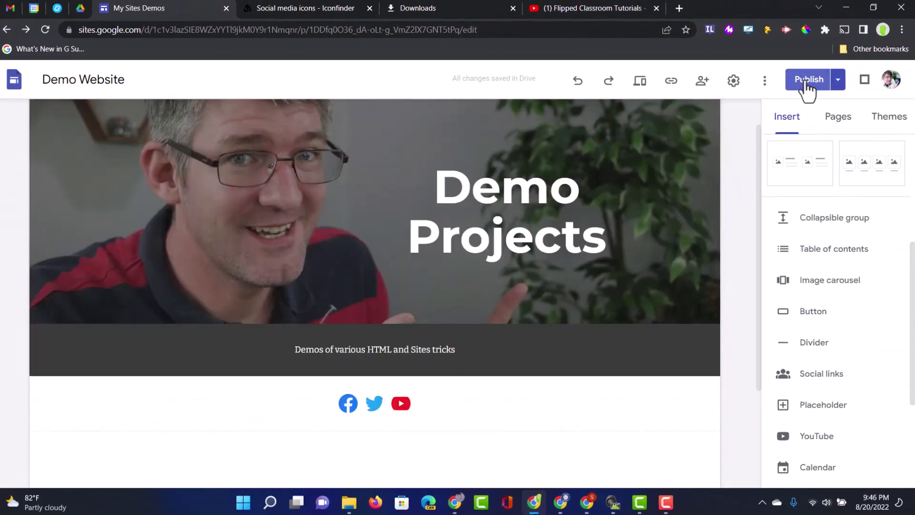
Compare the Draft and Currently published previews, publish the site, then choose to view it live.
click(807, 80)
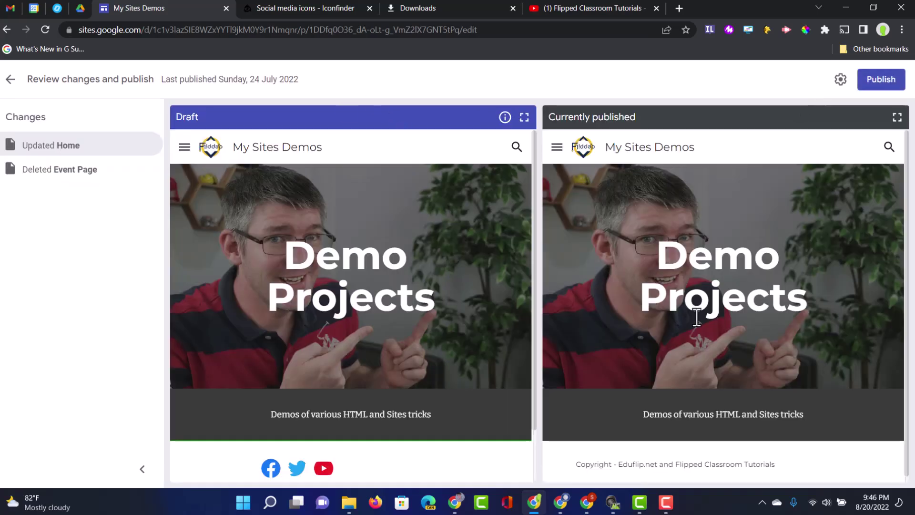
scroll(696, 317, down, 1)
scroll(261, 417, down, 1)
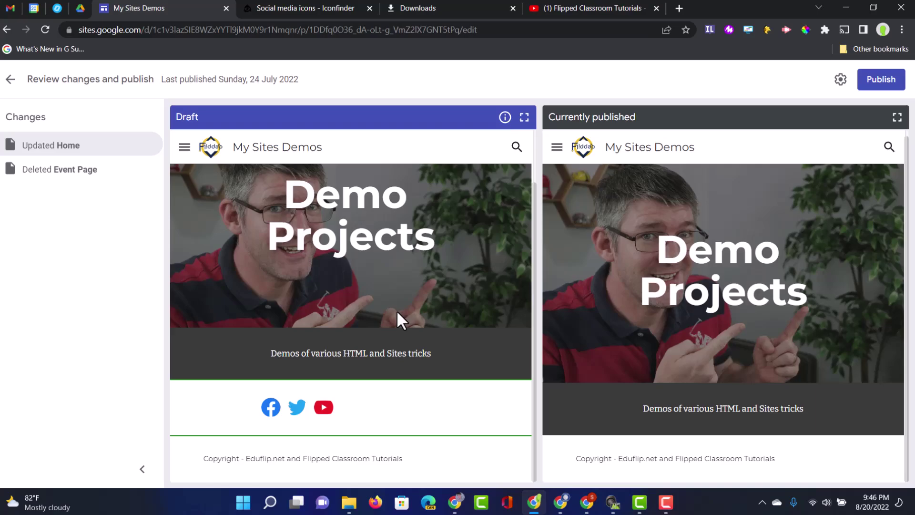
scroll(701, 285, up, 1)
click(888, 81)
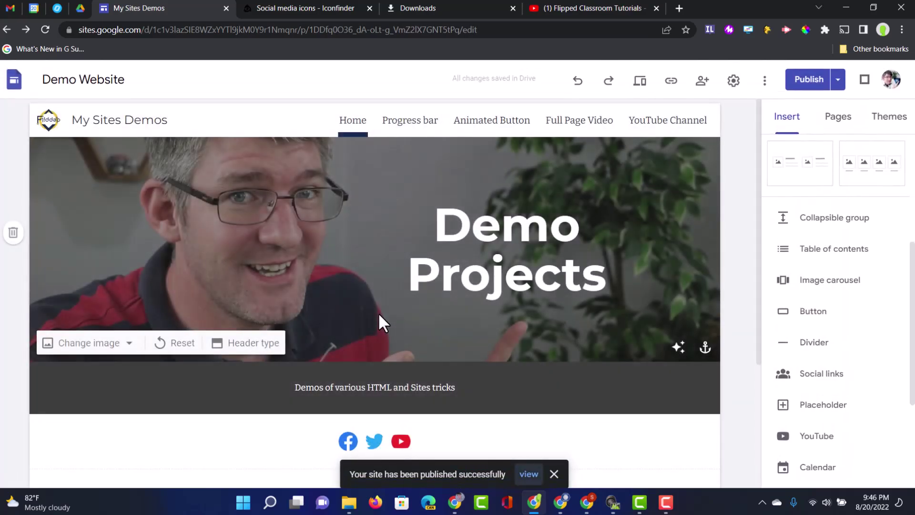
click(838, 79)
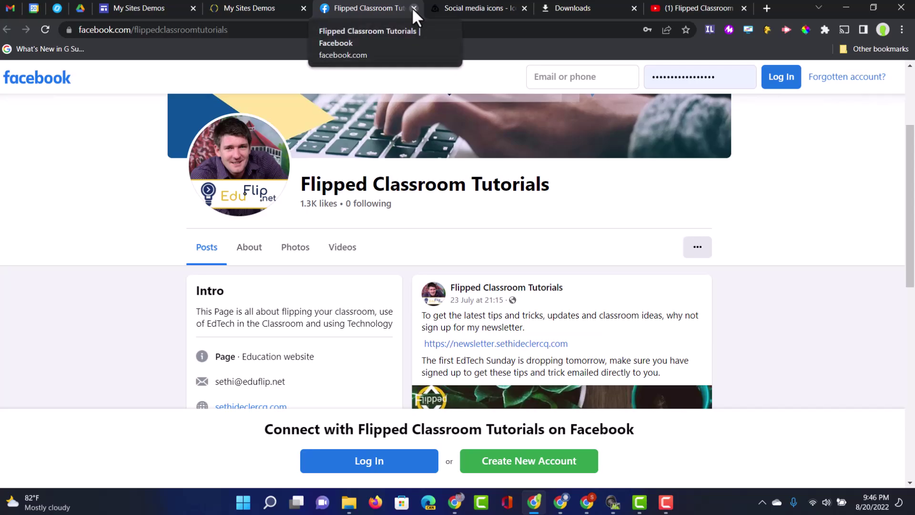
click(414, 8)
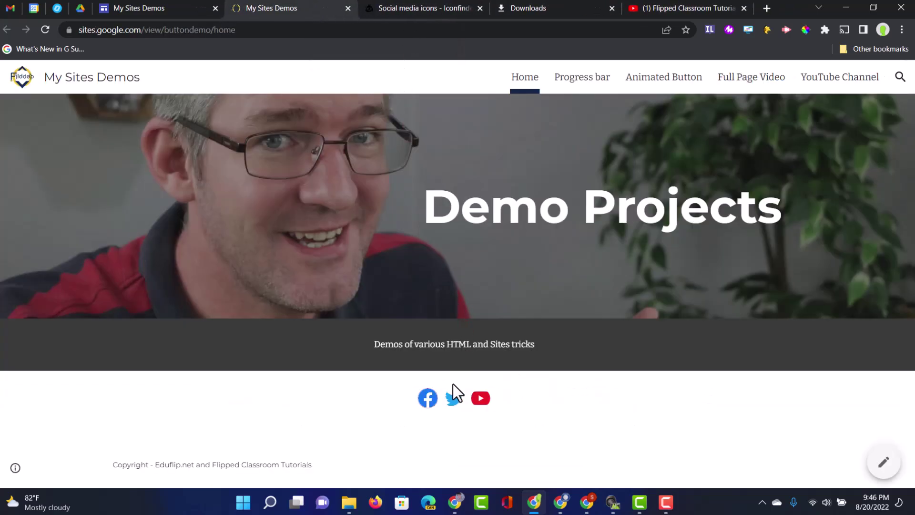
click(451, 397)
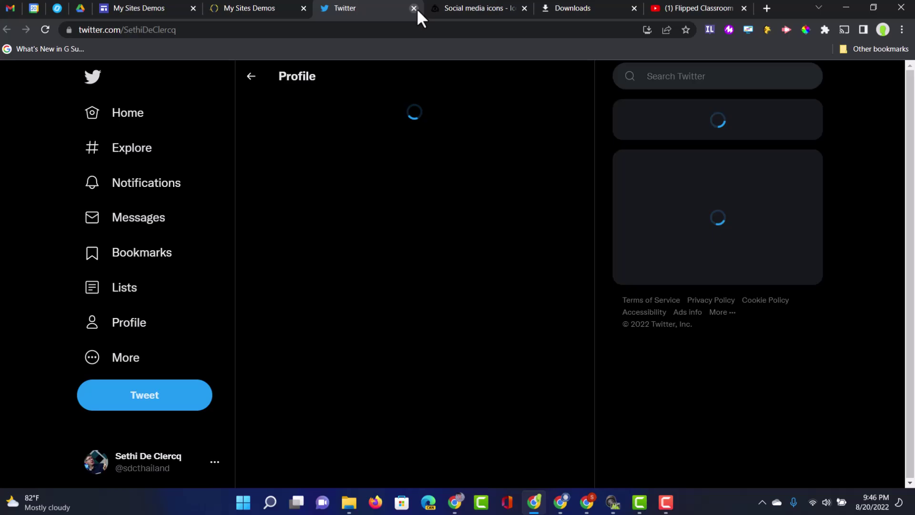
click(413, 8)
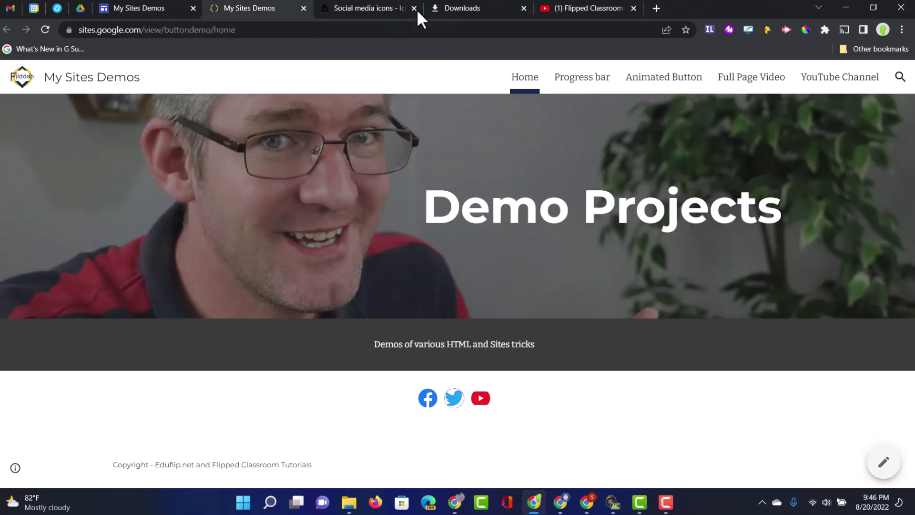
click(488, 400)
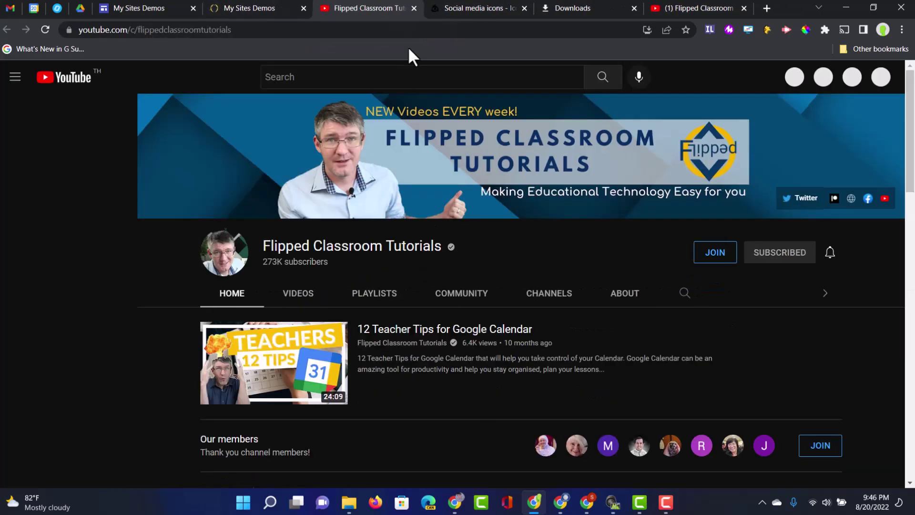
click(414, 8)
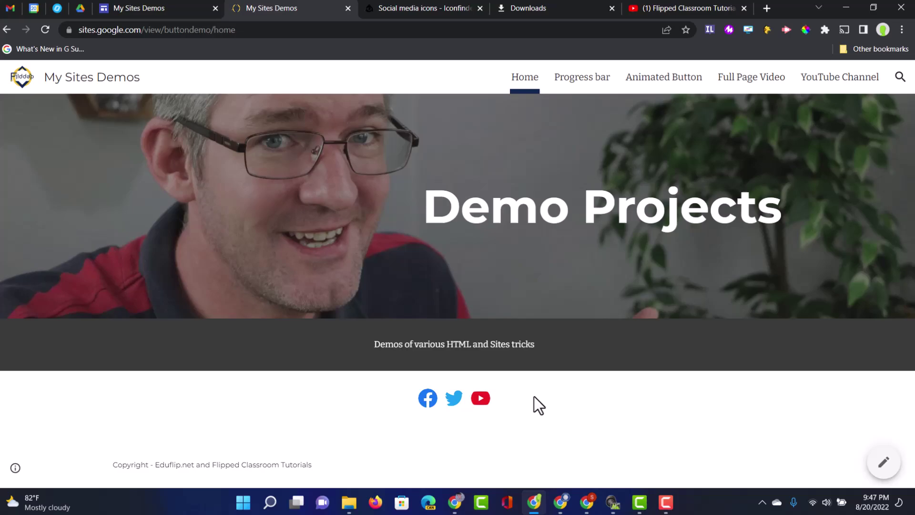
Open Iconfinder's full Popular Social Media icons collection from its View more icons link.
click(433, 10)
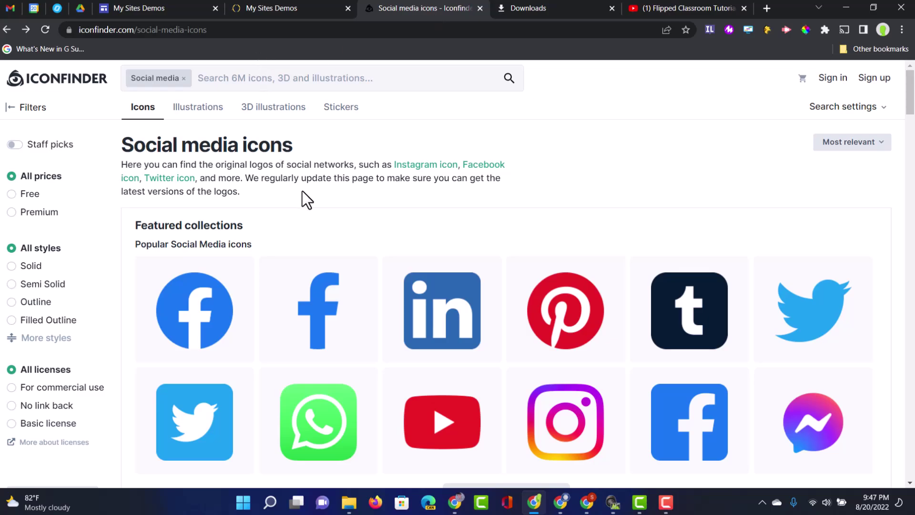
scroll(485, 343, down, 3)
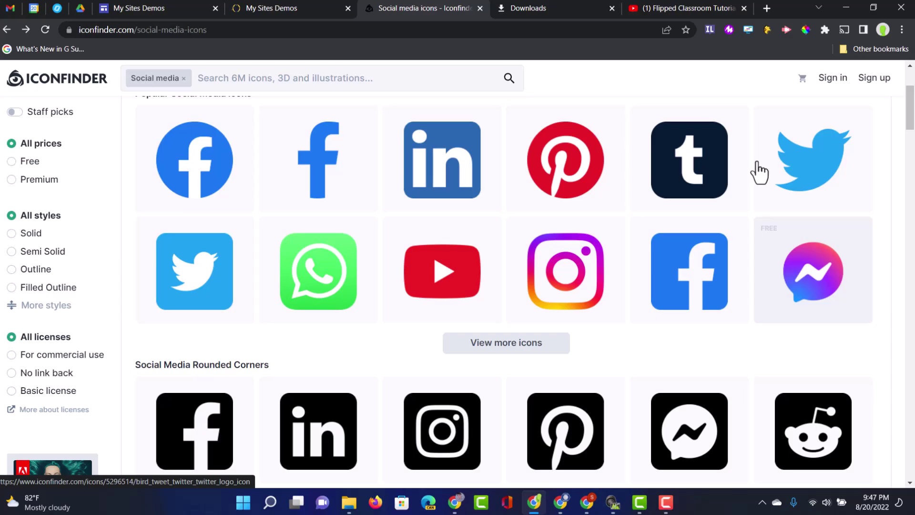
click(510, 353)
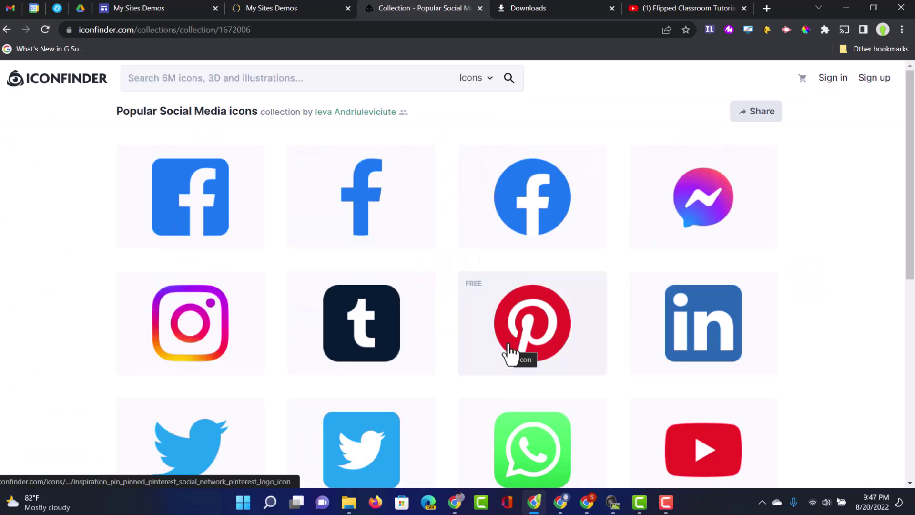
scroll(510, 354, down, 10)
scroll(510, 353, up, 10)
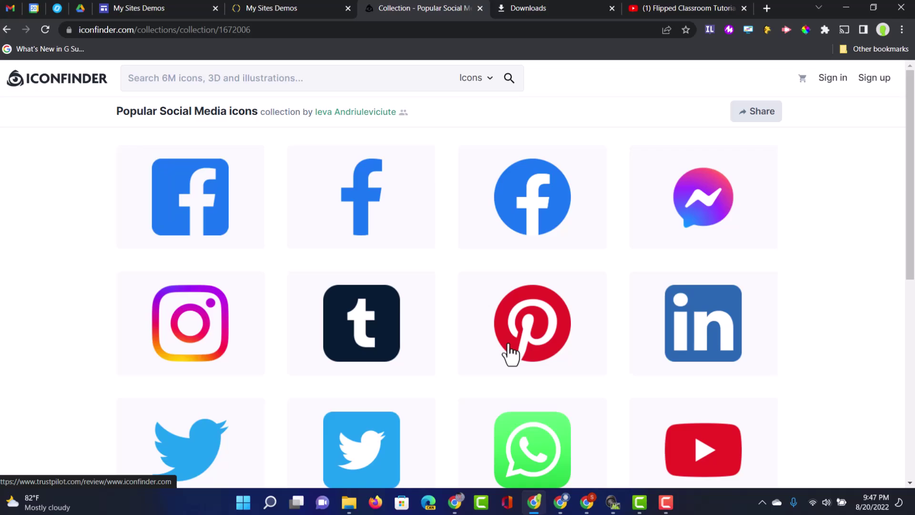
Open the free Pinterest icon page and compare its PNG, SVG and other (AI, ICO, ICNS) formats.
click(531, 332)
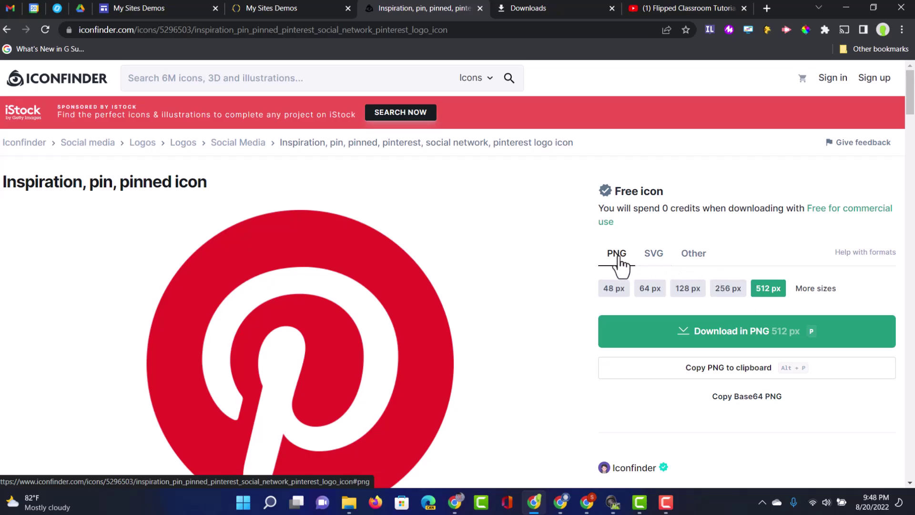
click(652, 258)
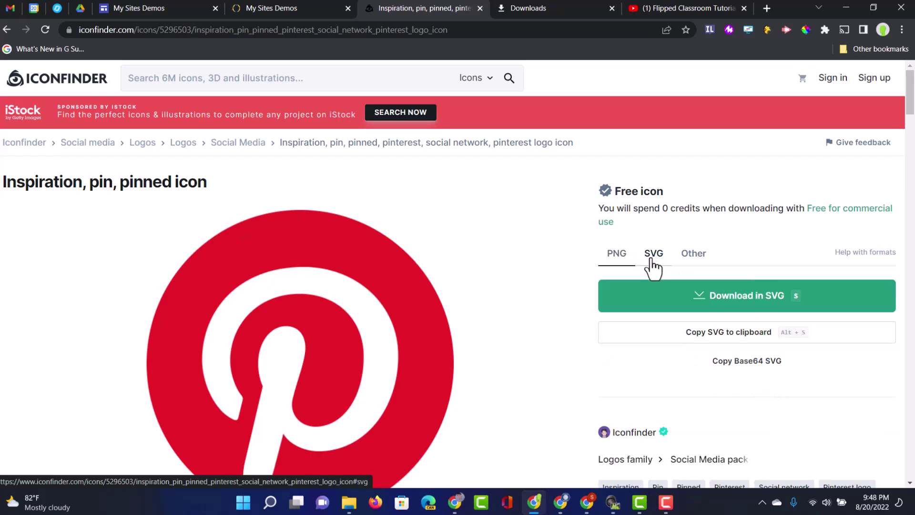
click(694, 254)
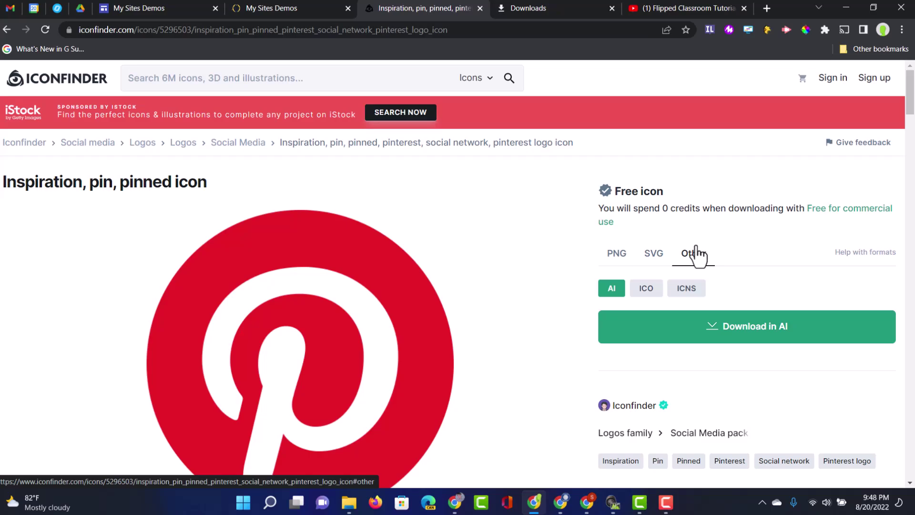